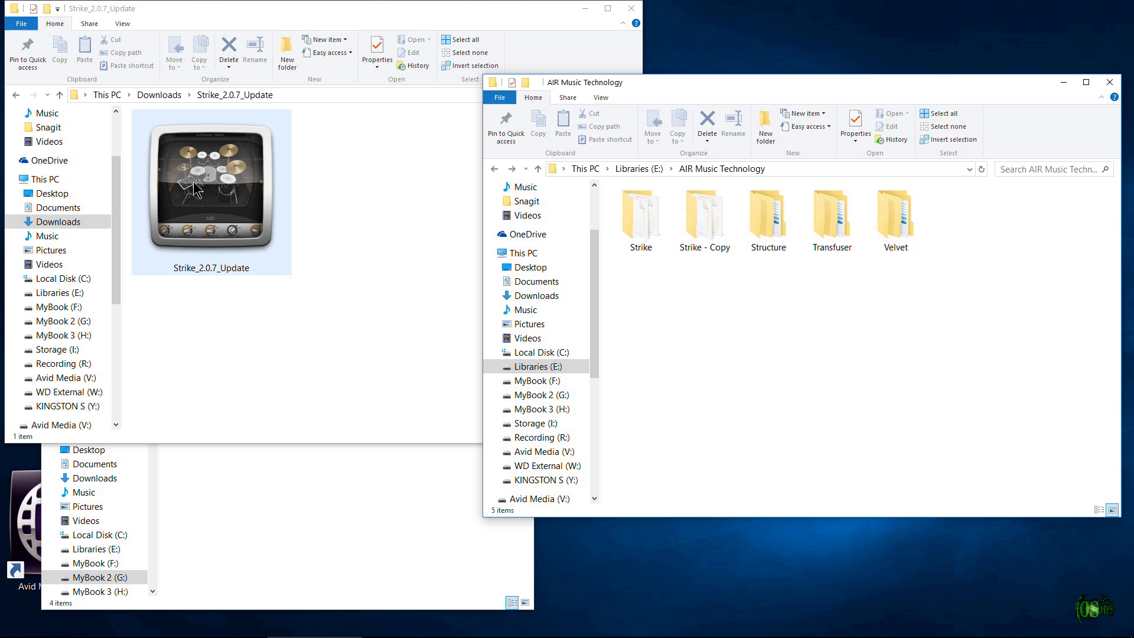
Select the Strike_2.0.7_Update installer and the Strike library folder, switching between their windows.
left_click(212, 204)
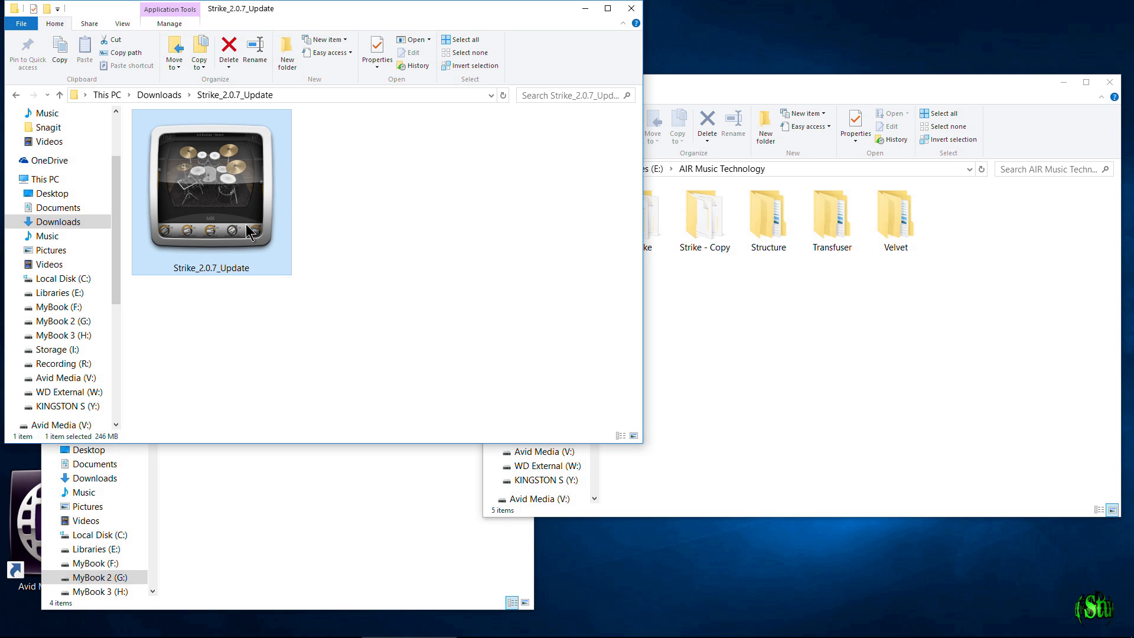
left_click(752, 374)
left_click(644, 251)
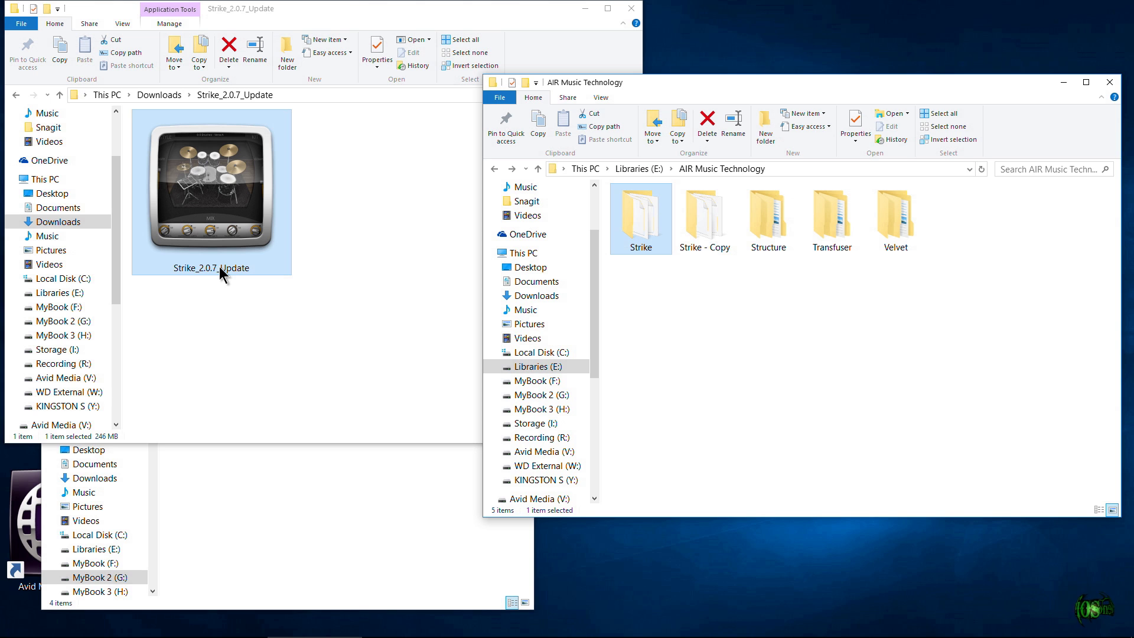
left_click(768, 219)
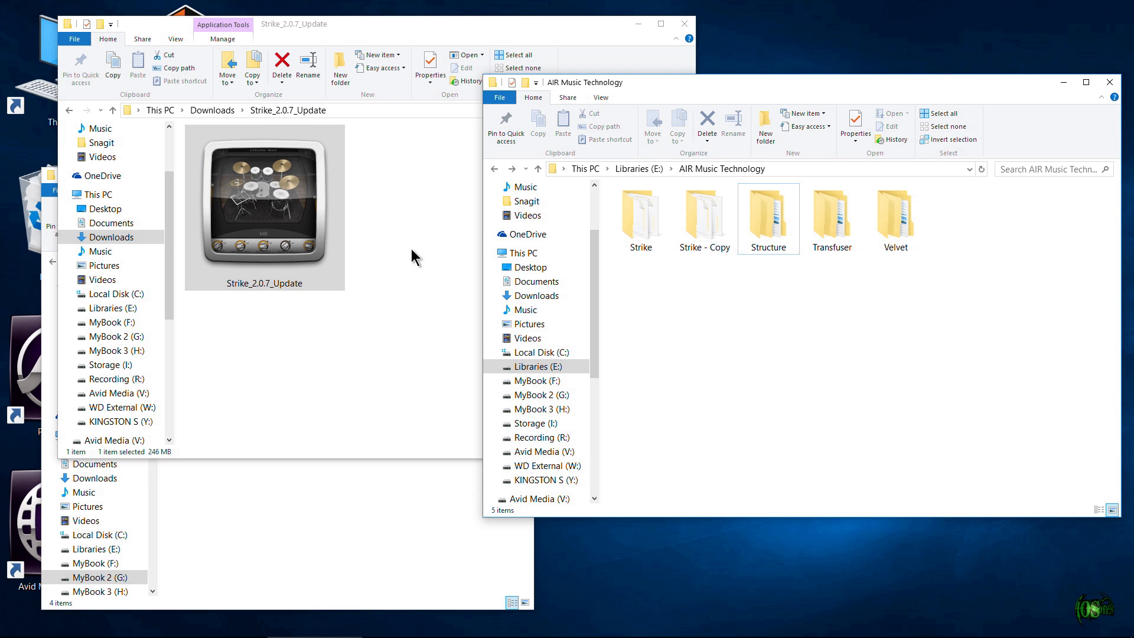
left_click(641, 245)
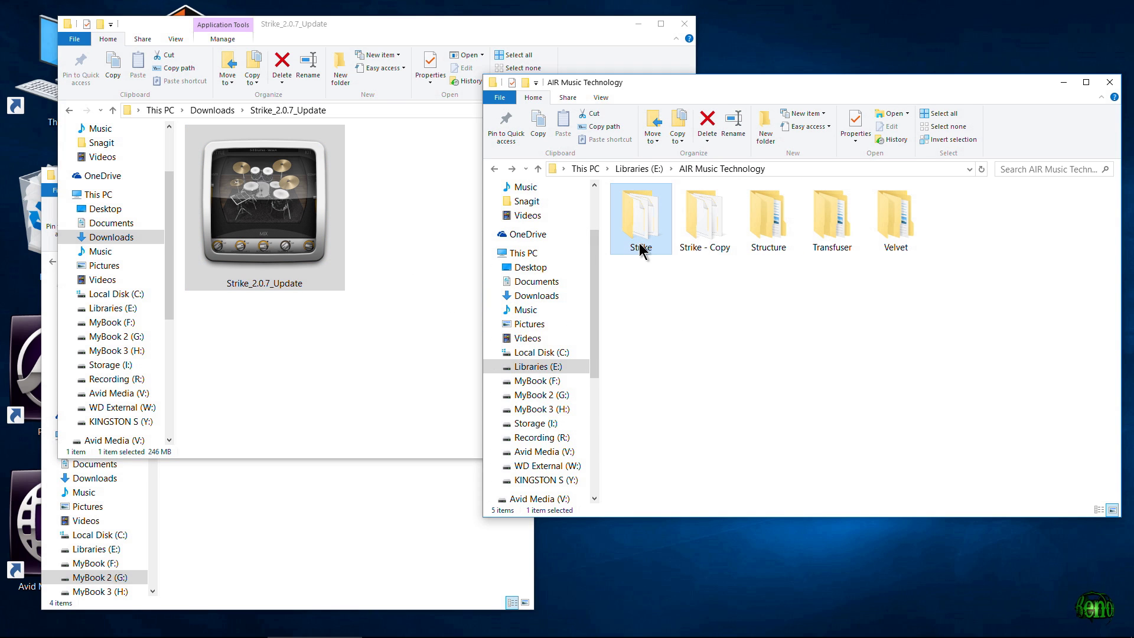
left_click(384, 372)
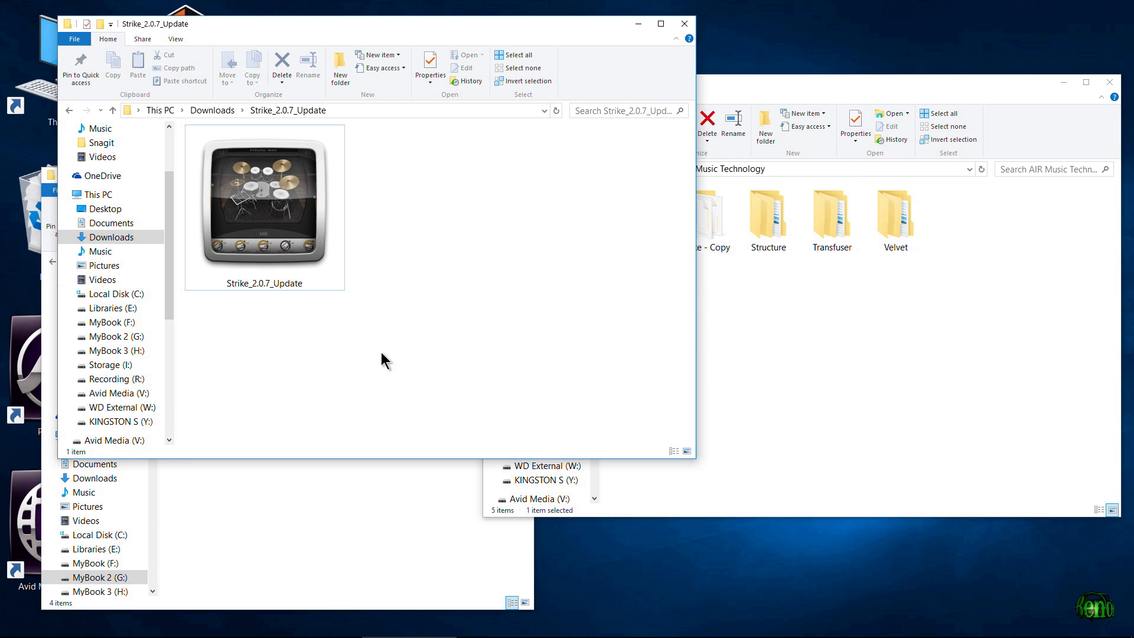
Peek inside the Structure folder, return to AIR Music Technology, then bring AIR Content forward.
left_click(769, 230)
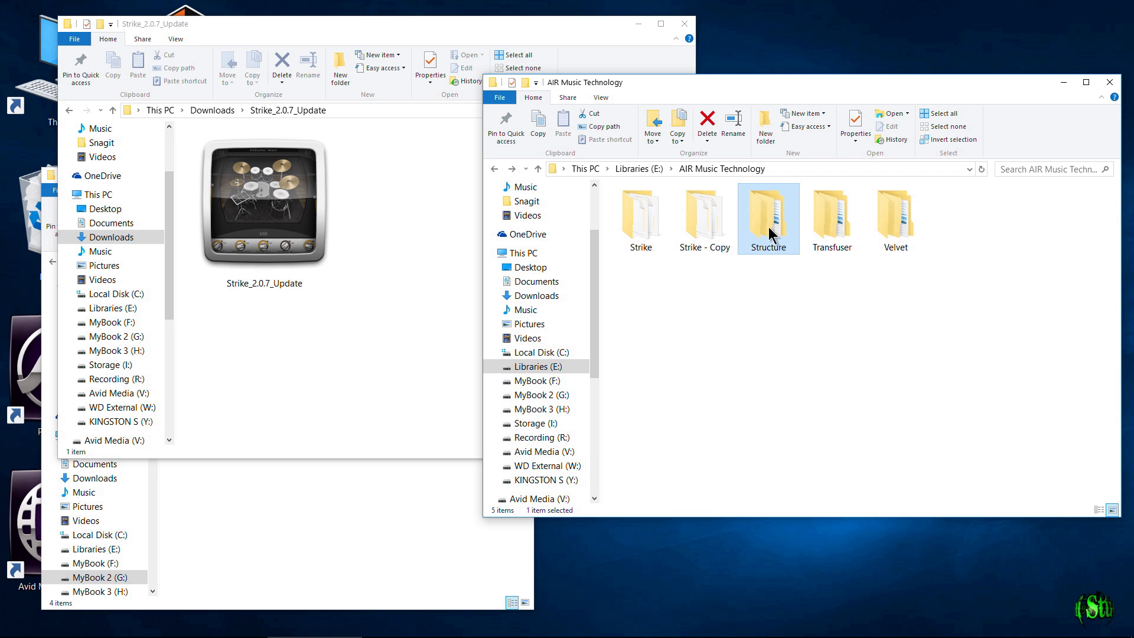
double_click(769, 230)
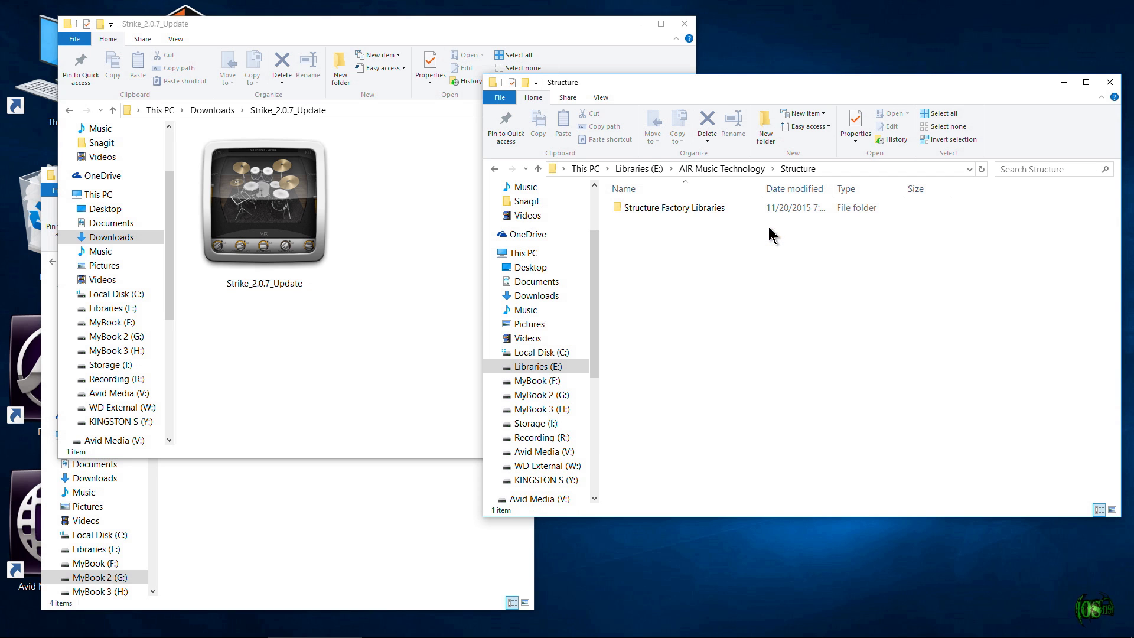
left_click(494, 169)
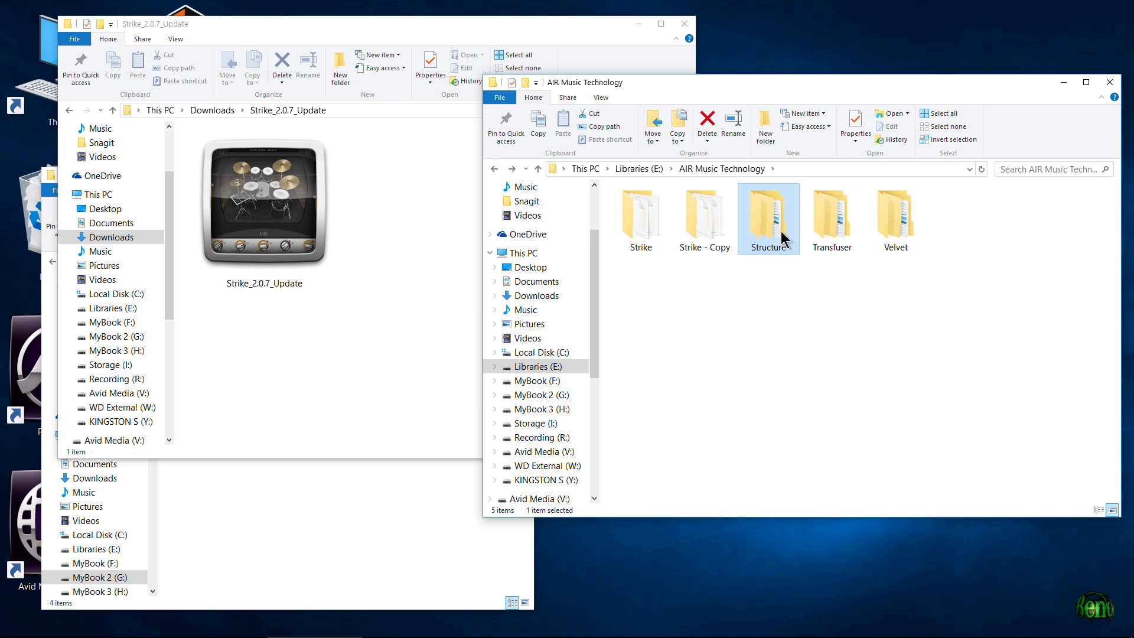
mouse_move(788, 251)
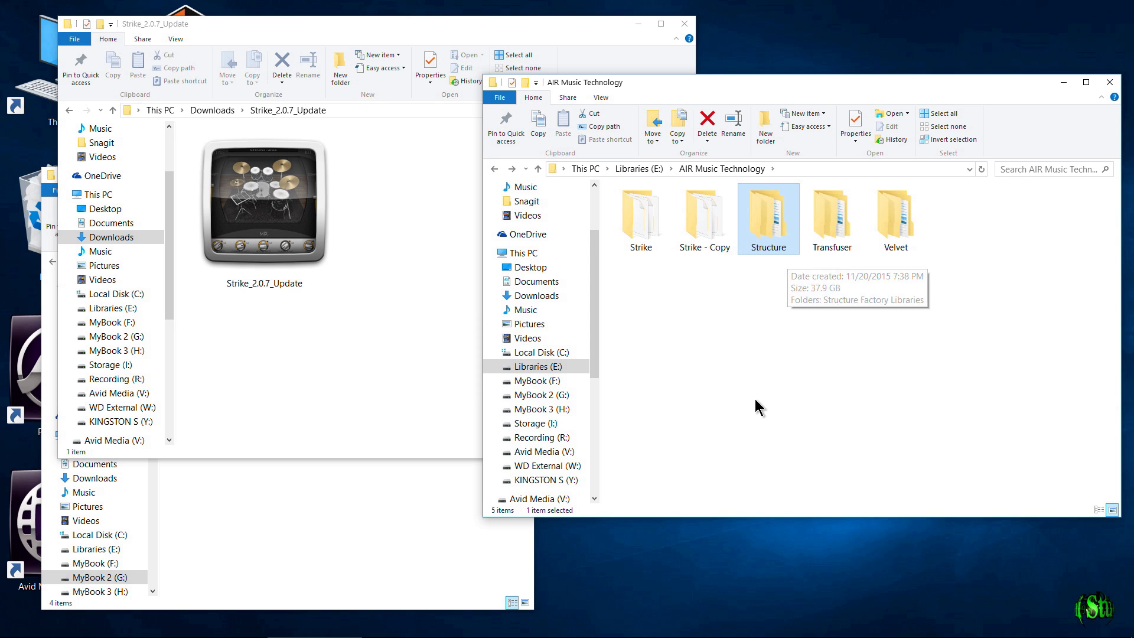
left_click(353, 544)
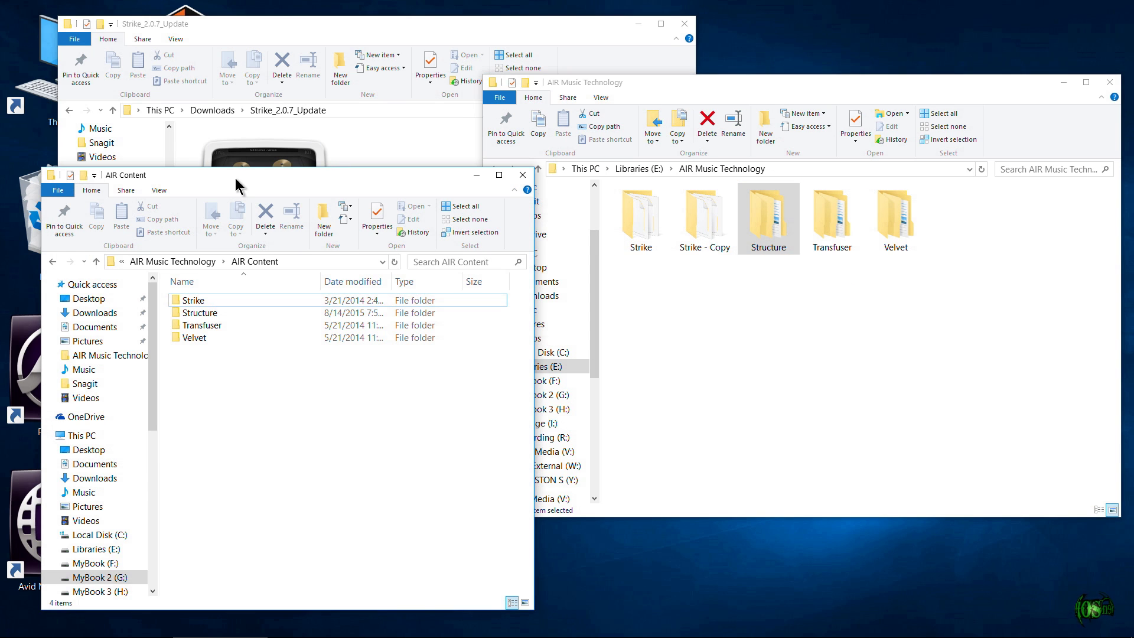
Move the AIR Content window and navigate up to AIR Instrument Expansion Pack 2.
left_click_drag(236, 179, 333, 137)
left_click(267, 219)
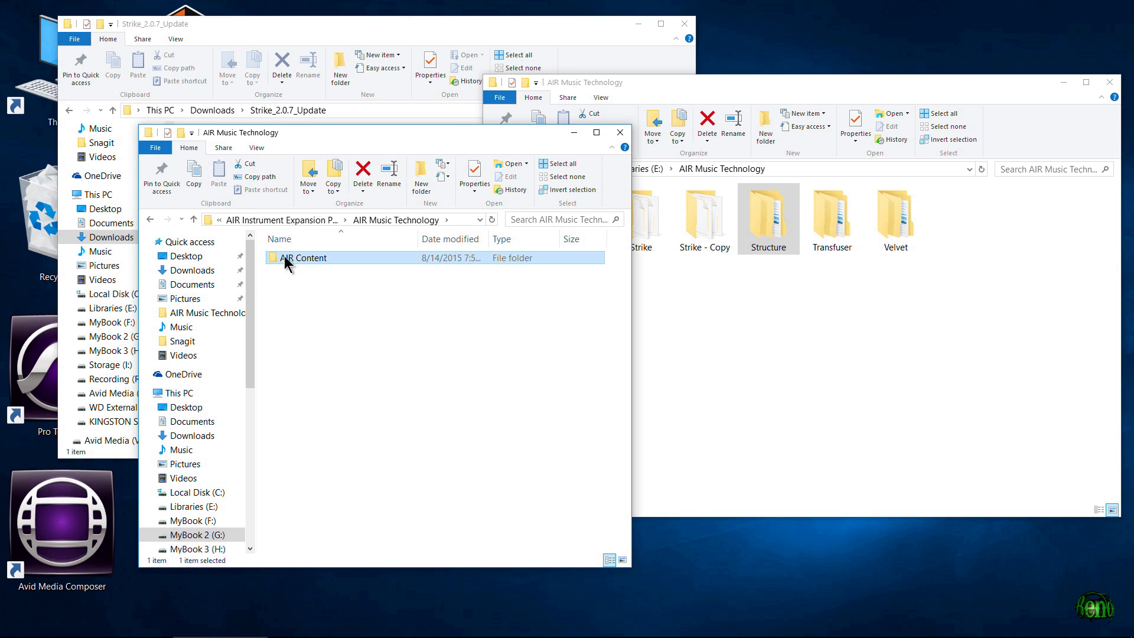
left_click(284, 220)
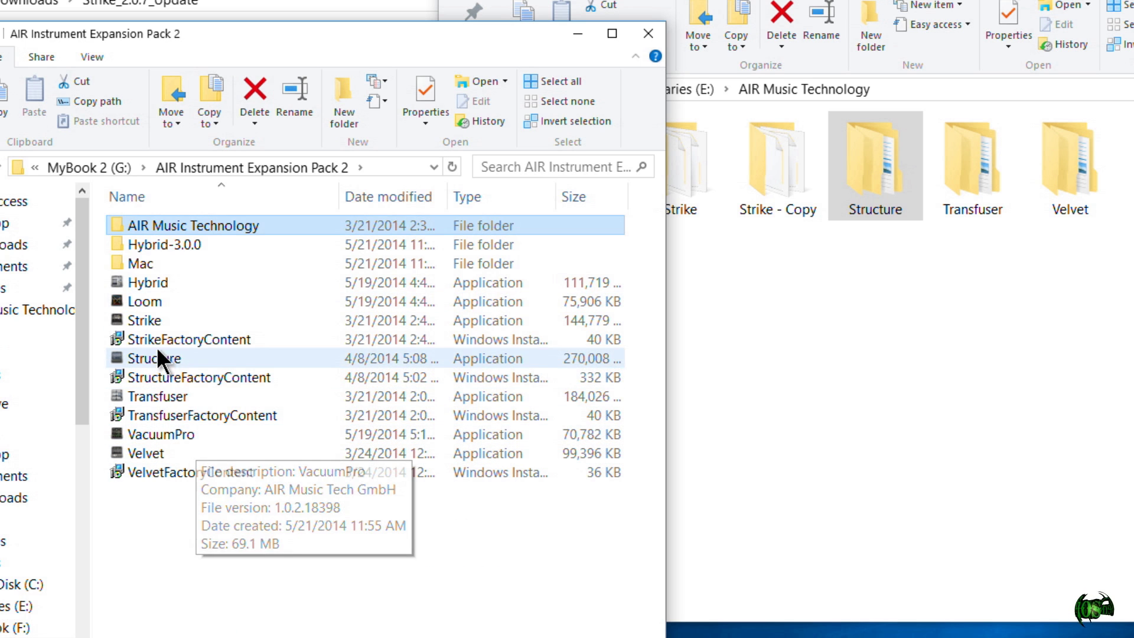
mouse_move(144, 316)
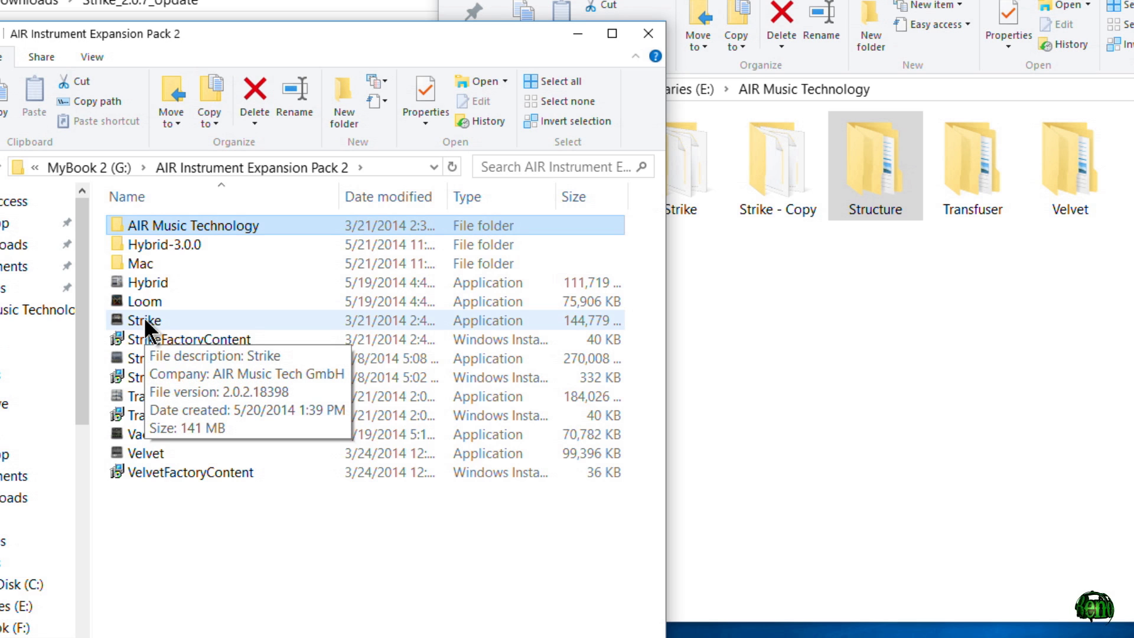
mouse_move(199, 338)
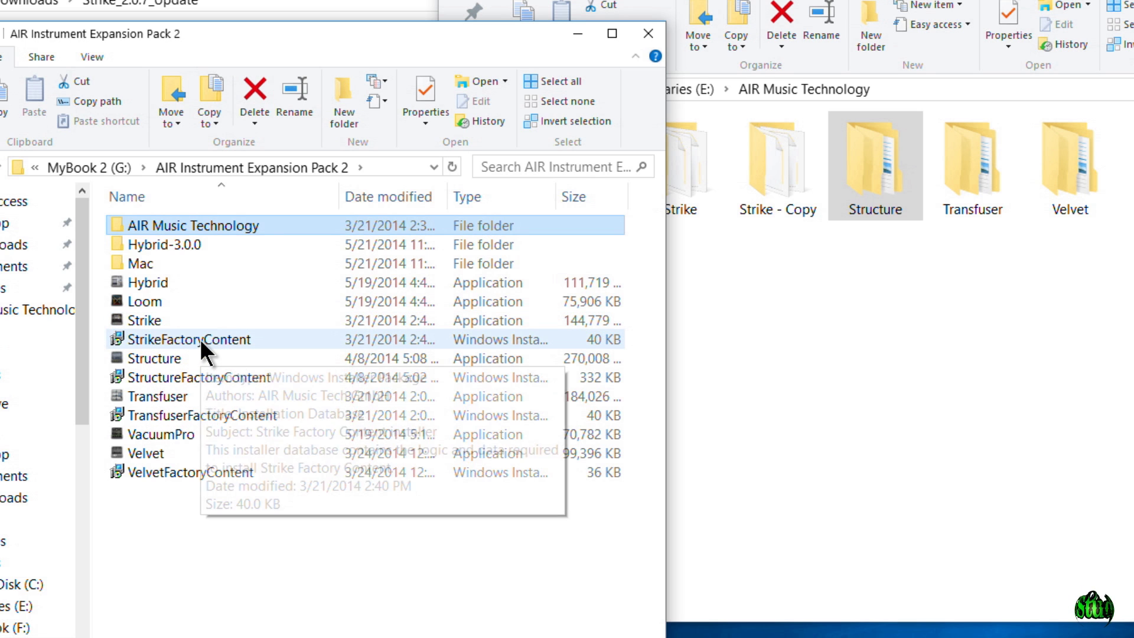
Reopen AIR Content and drag Strike over AIR Music Technology without copying it.
double_click(196, 225)
double_click(190, 225)
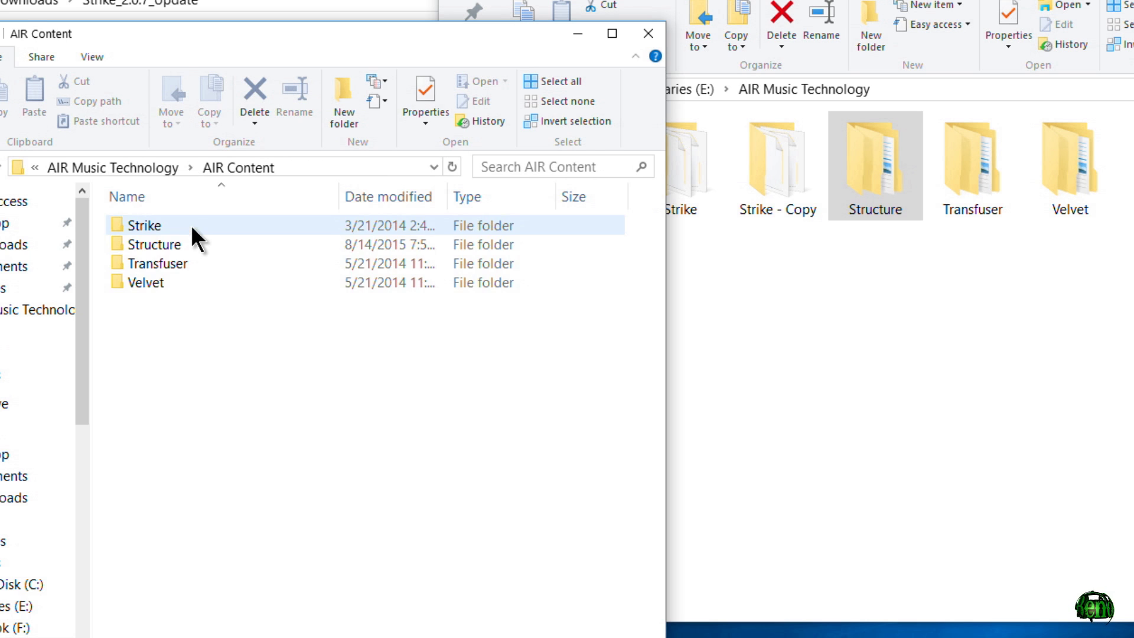
left_click(124, 225)
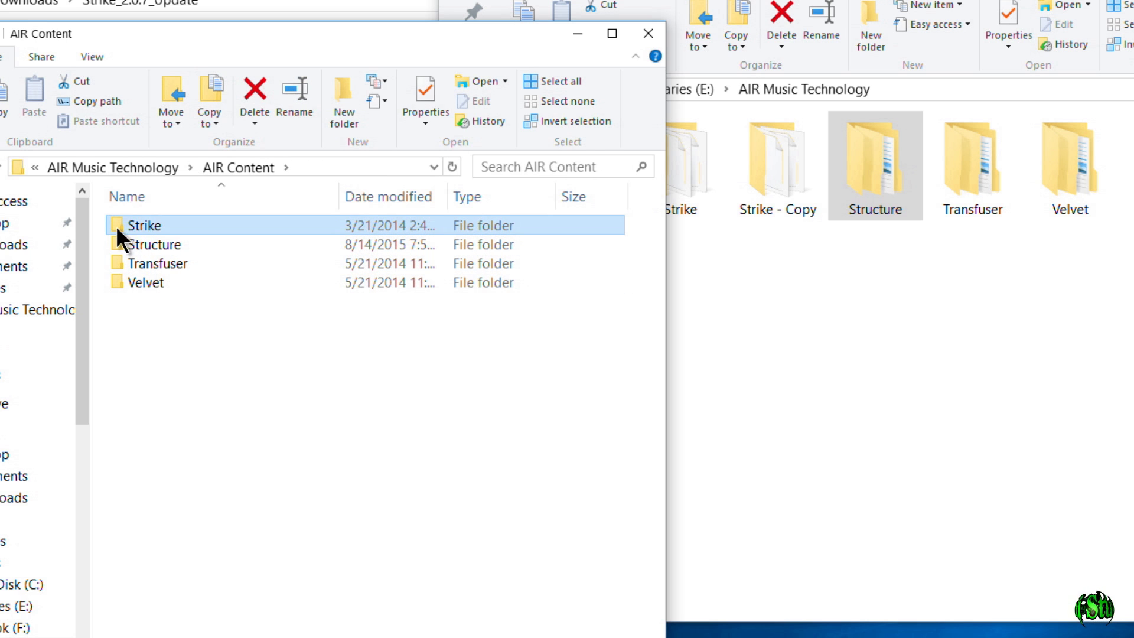
left_click_drag(122, 225, 290, 502)
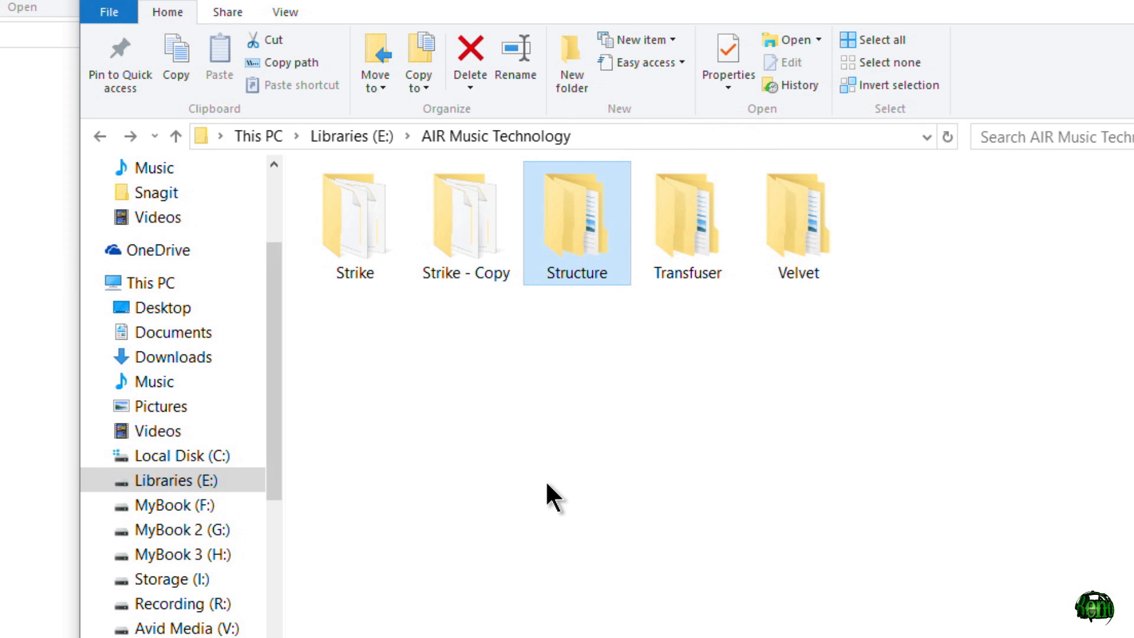
Open Structure to see Structure Factory Libraries (37.9 GB), then go back to AIR Music Technology.
double_click(581, 211)
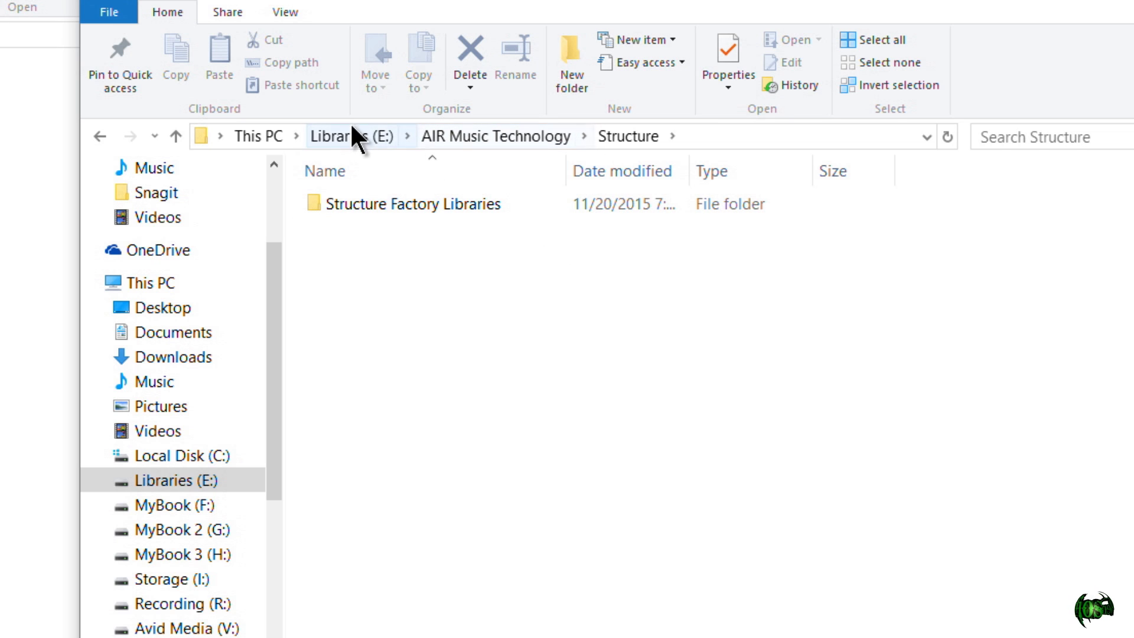
left_click(99, 136)
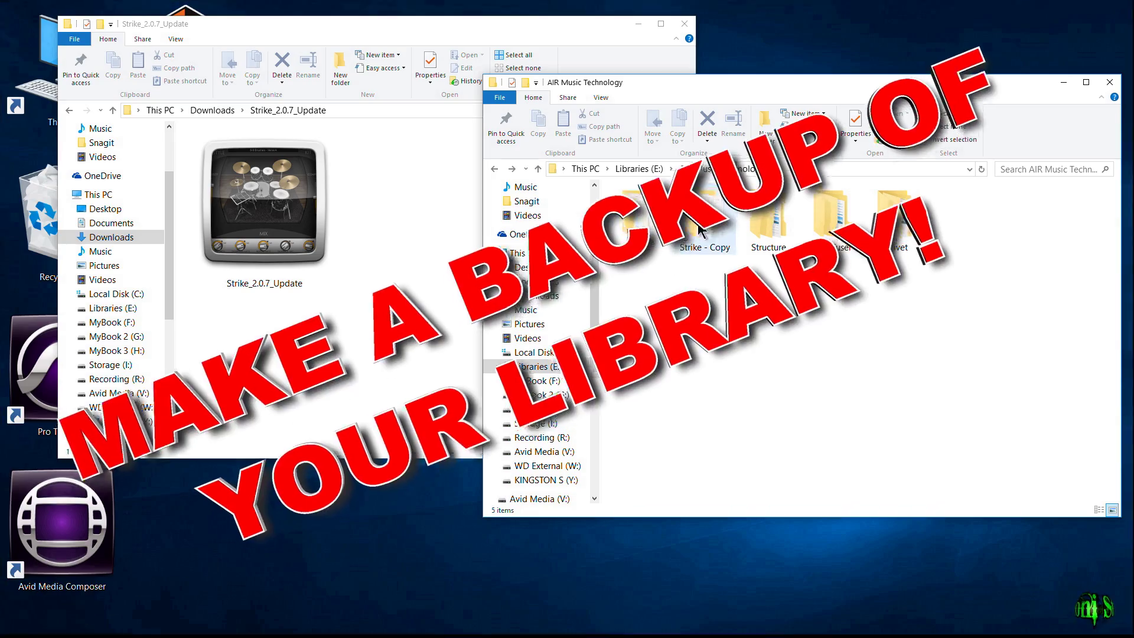
Show the Strike_2.0.7_Update download beside AIR Music Technology, checking Strike - Copy and Strike.
left_click(699, 230)
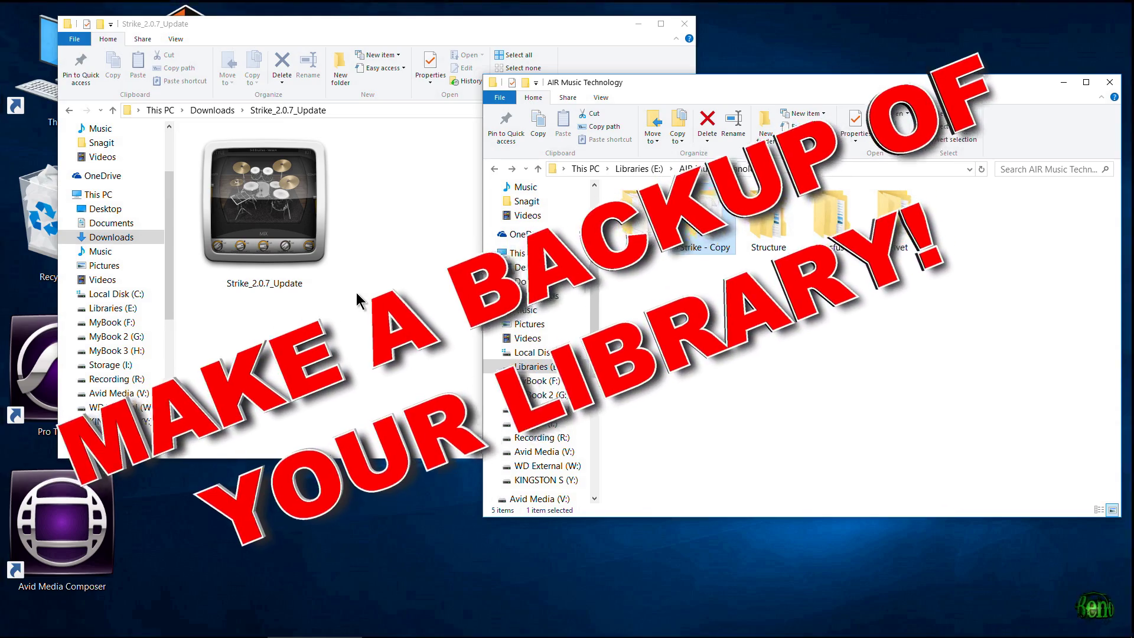
left_click(265, 224)
left_click(704, 362)
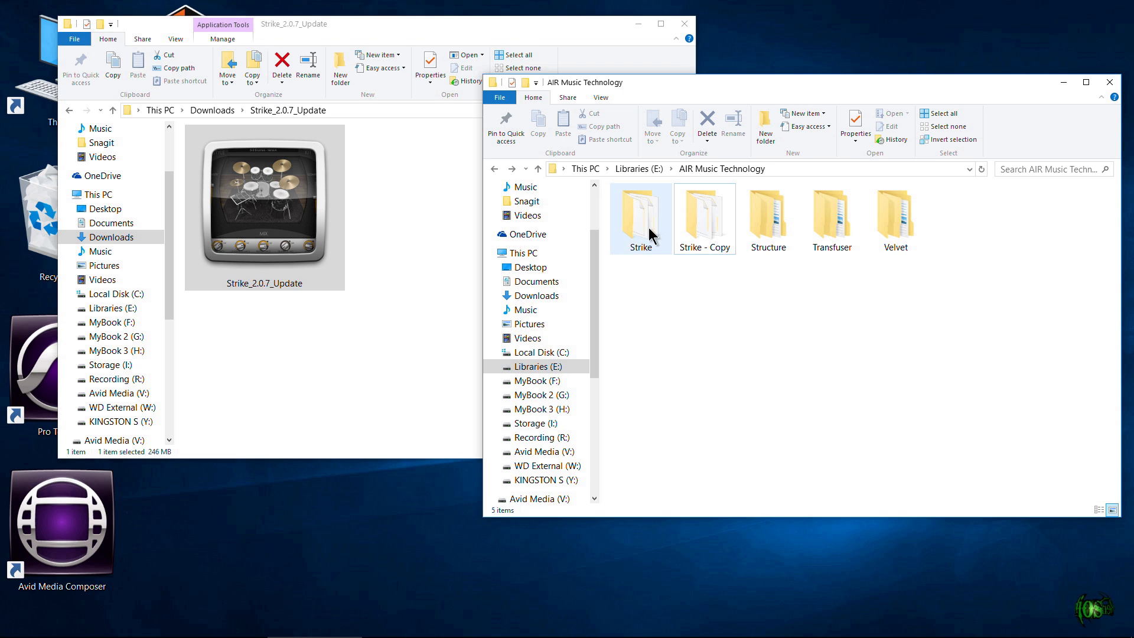
left_click(648, 233)
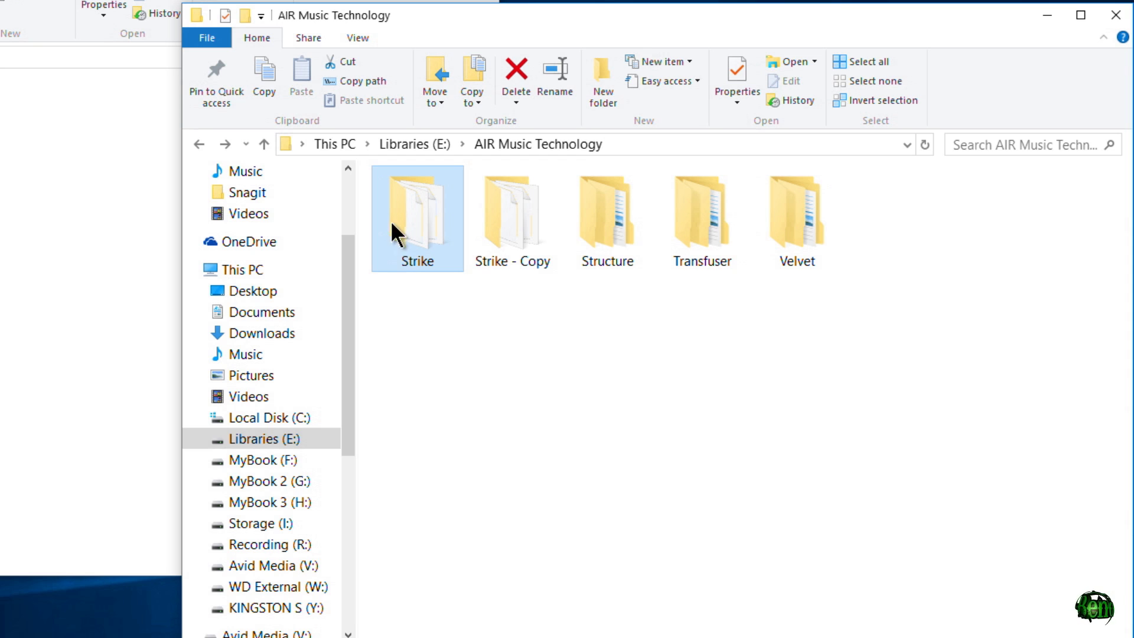
left_click_drag(410, 210, 674, 435)
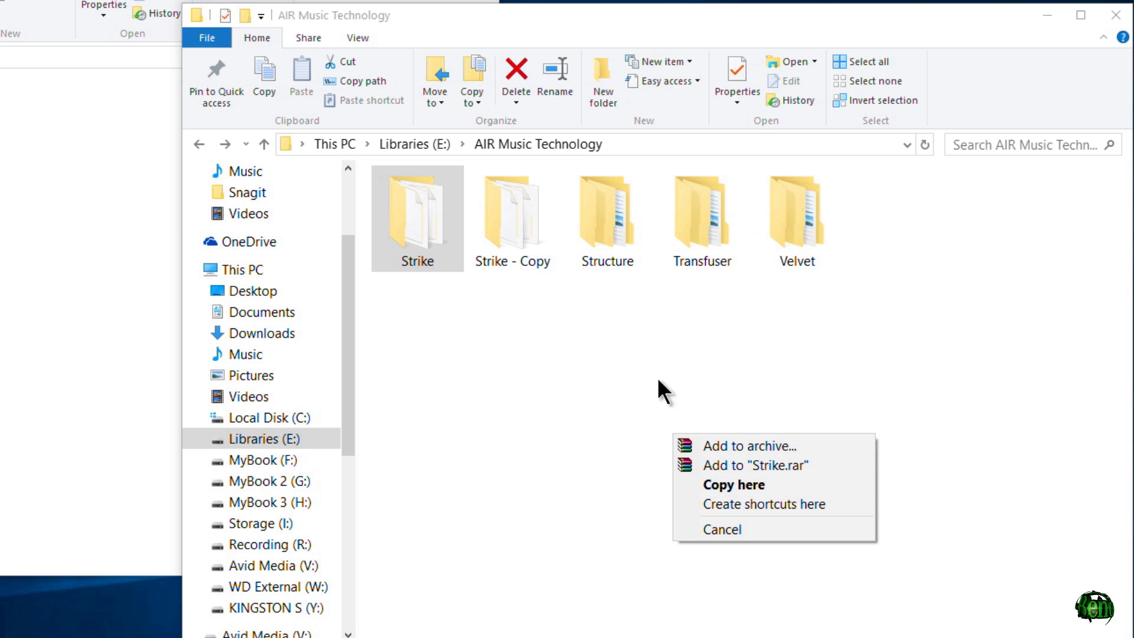
left_click(762, 483)
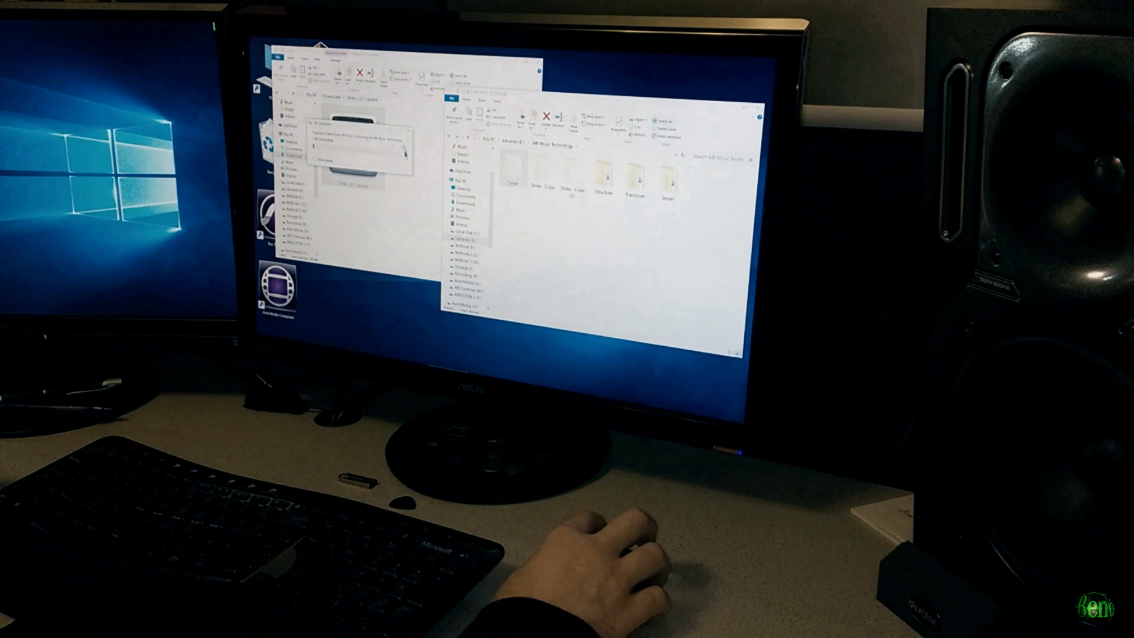
left_click(572, 173)
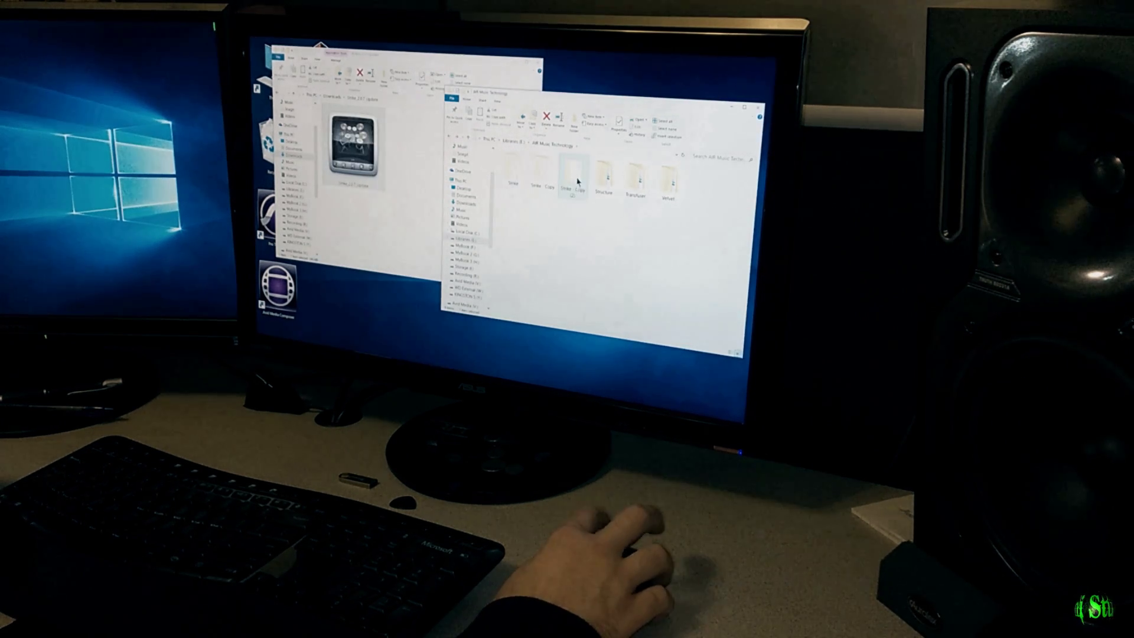
key("Delete")
left_click(720, 238)
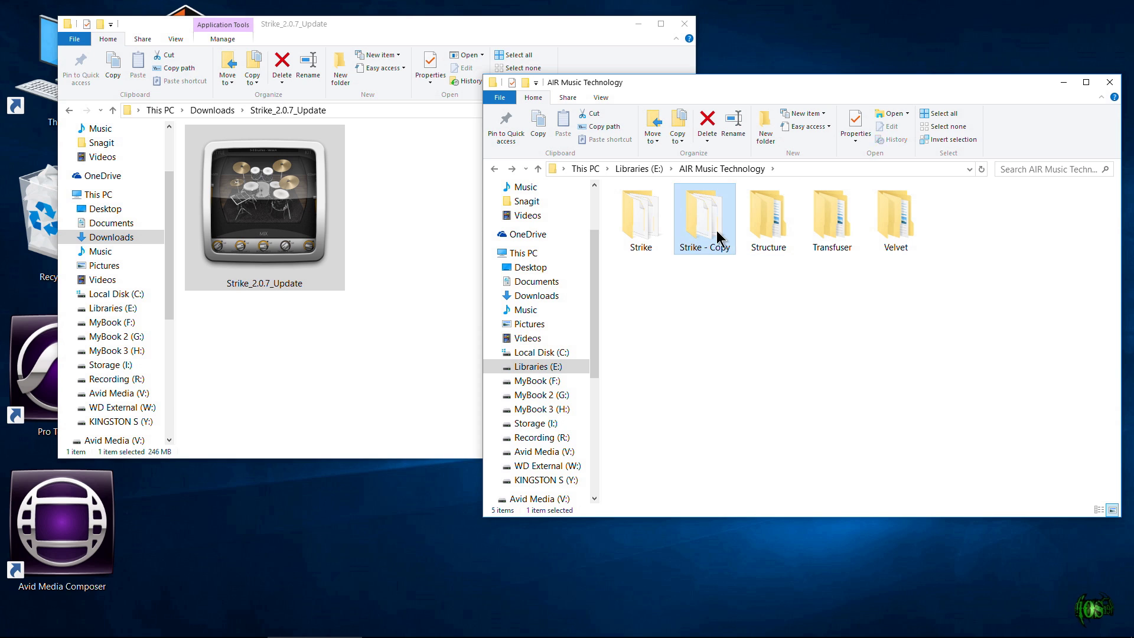
Open the Strike library folder's files and select the Strike_2.0.7_Update installer in Downloads.
double_click(644, 236)
left_click(289, 252)
Launch Strike_2.0.7_Update, accept the license terms, and rearrange the folder windows around Setup.
double_click(278, 227)
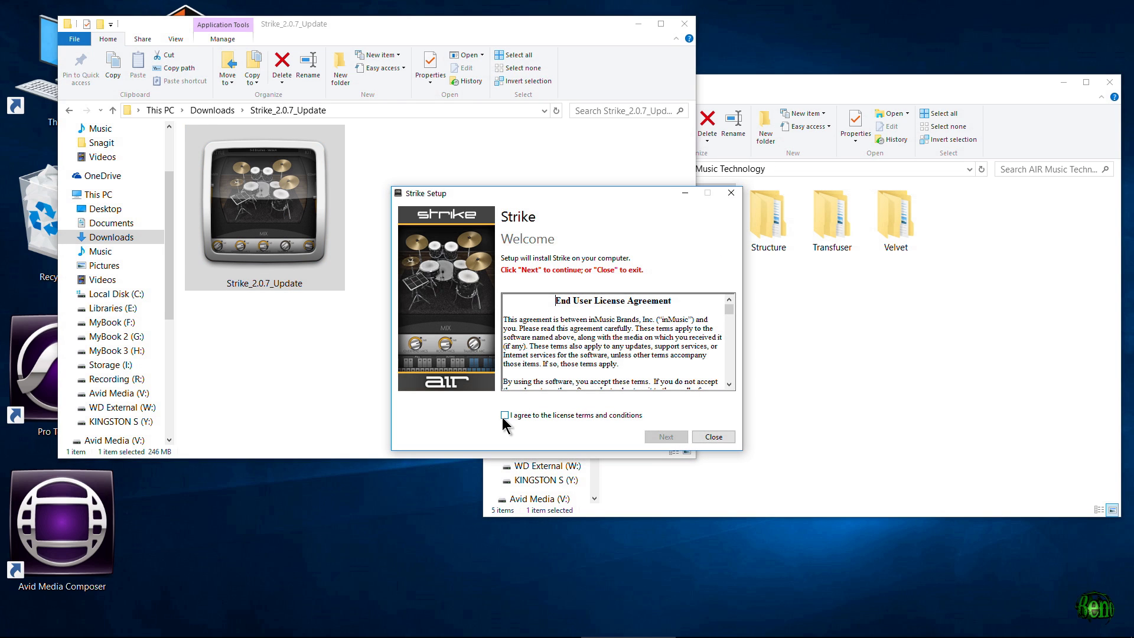
left_click(505, 416)
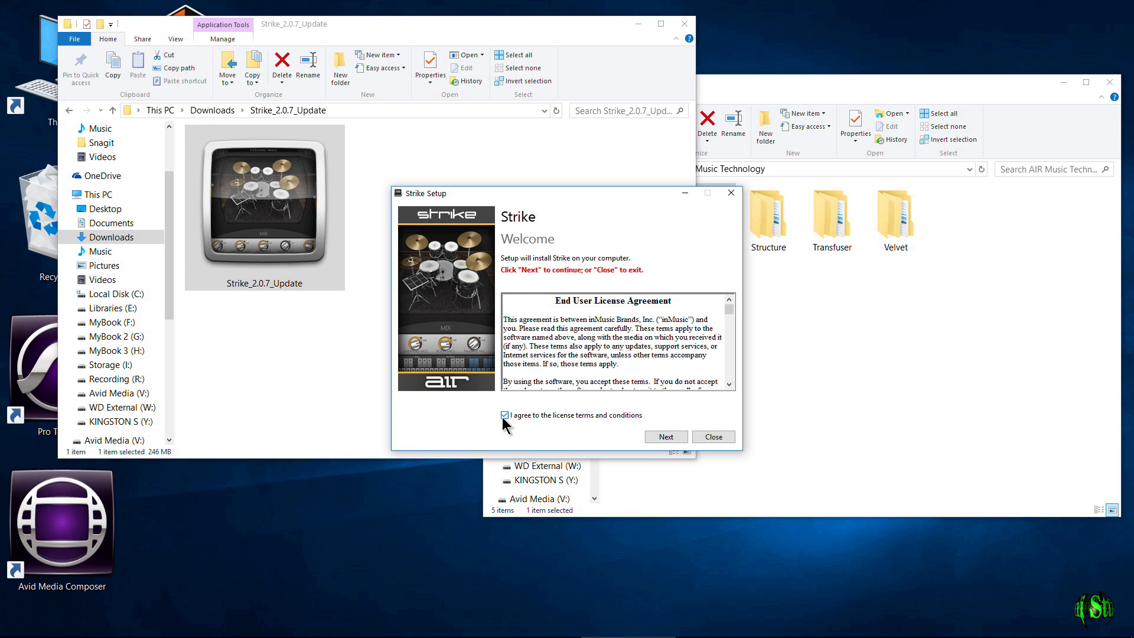
left_click(842, 325)
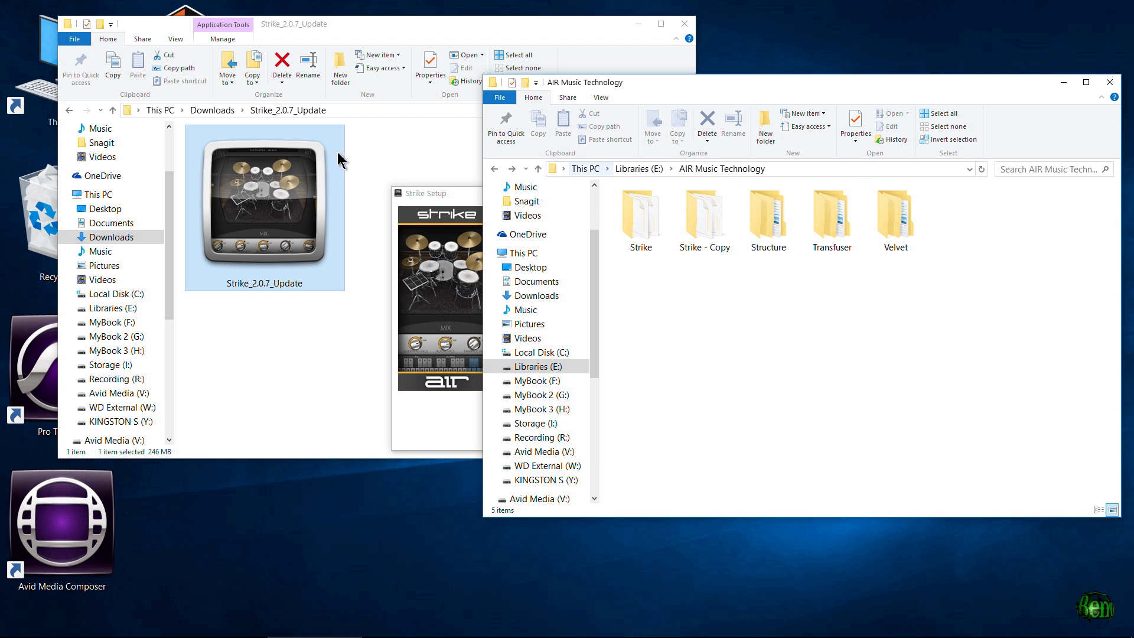
left_click(448, 193)
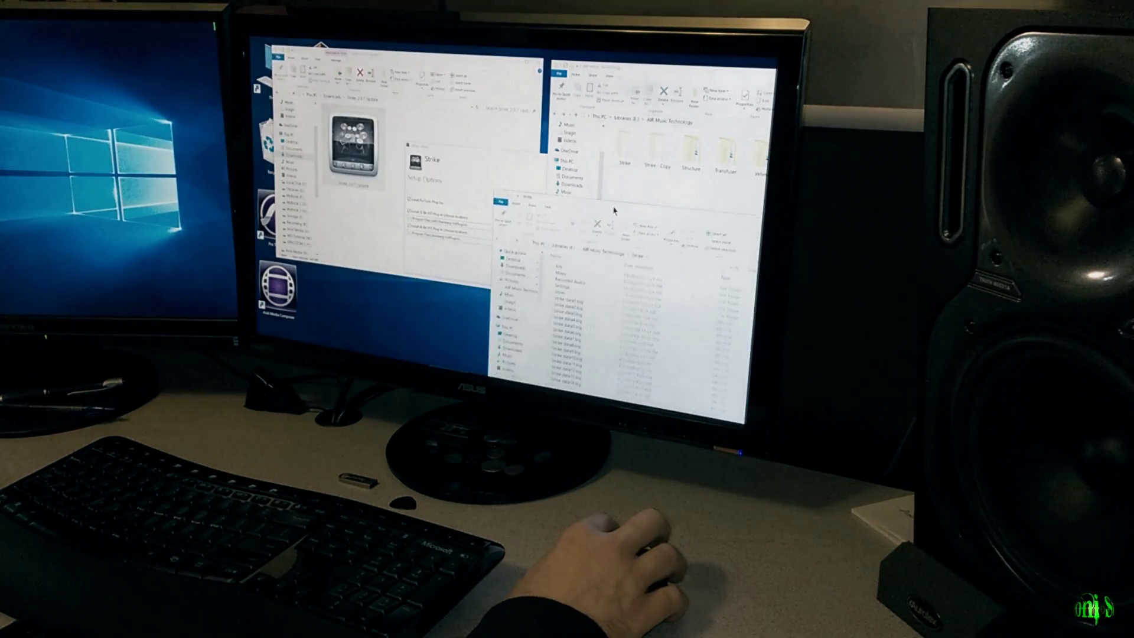
left_click_drag(611, 242, 636, 184)
left_click(624, 152)
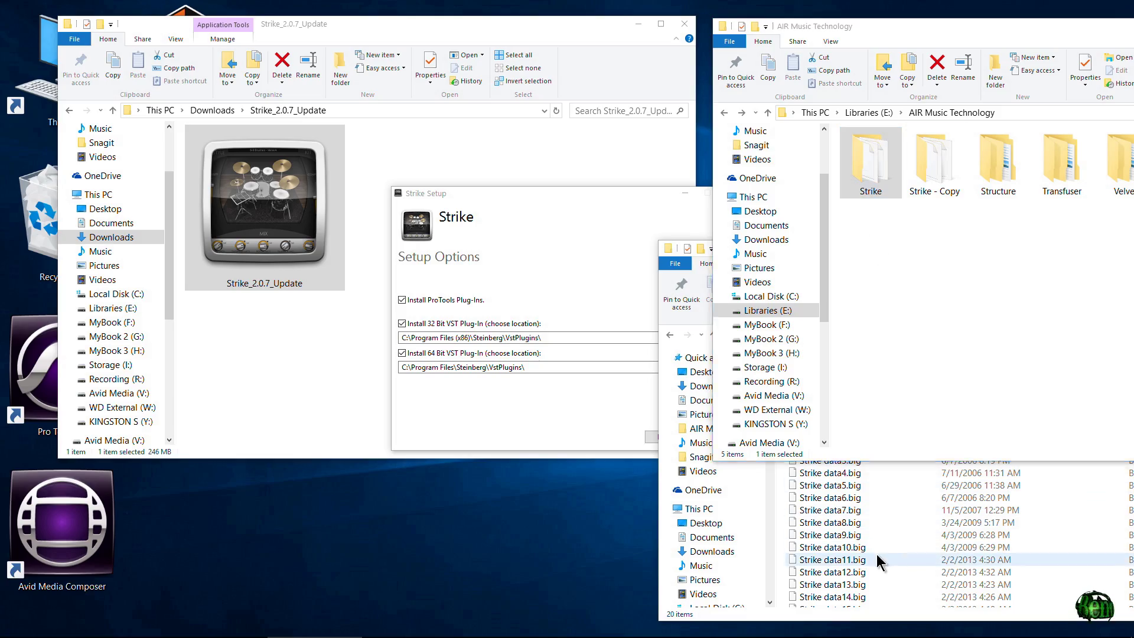
Check the Strike data files, then install the update with Pro Tools, 32-bit and 64-bit VST.
left_click(876, 556)
left_click_drag(785, 436, 888, 548)
left_click(852, 440)
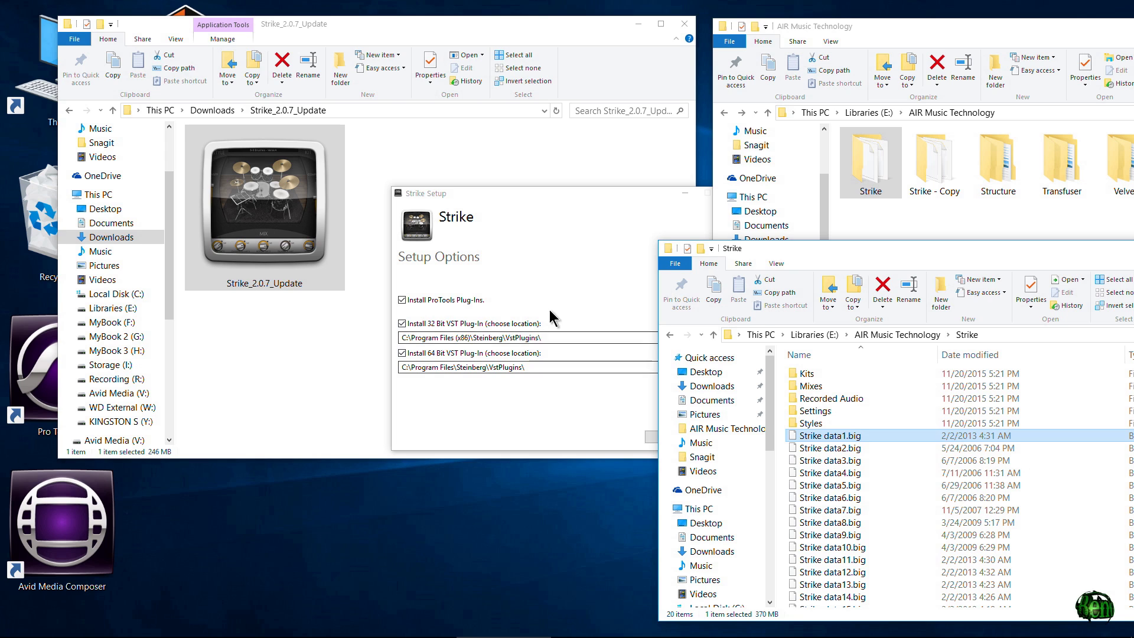
left_click(541, 200)
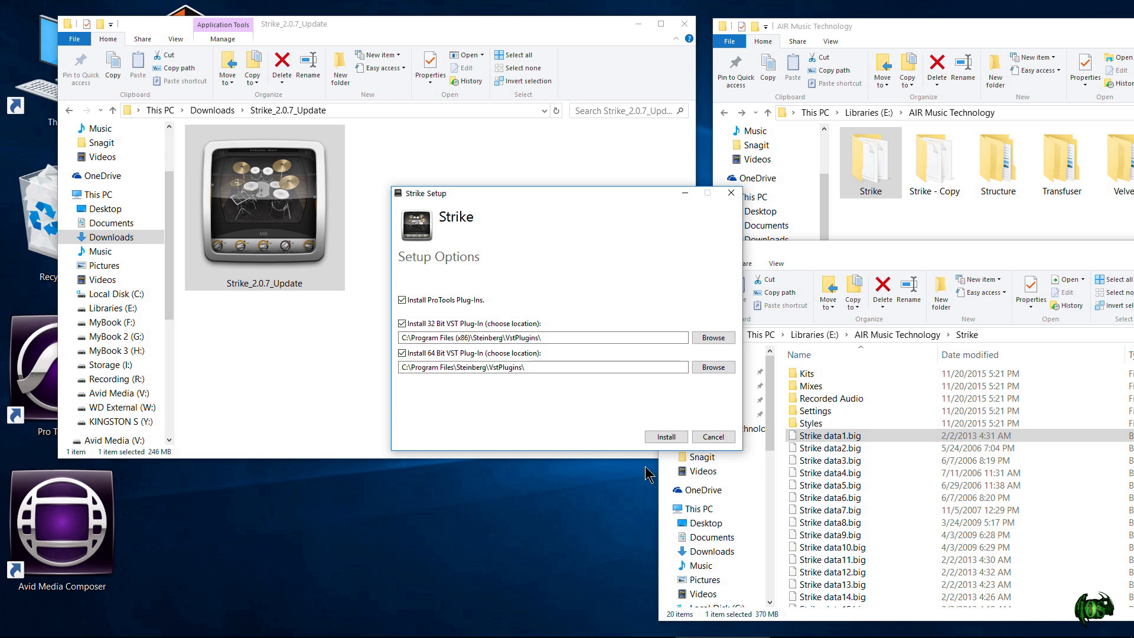
left_click(668, 438)
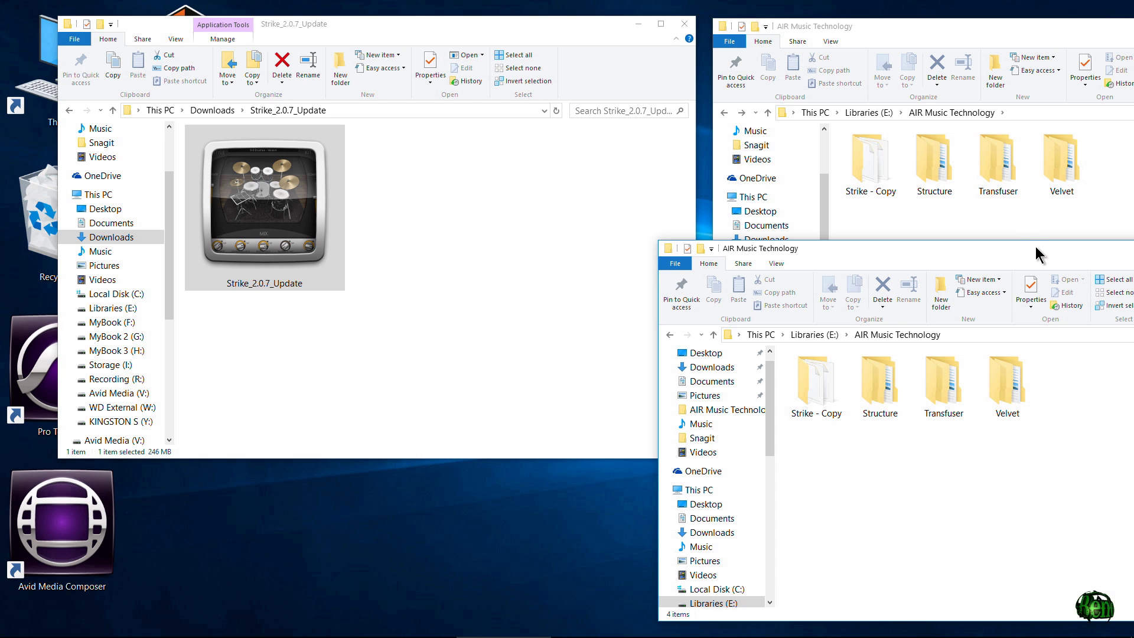
Drag the AIR Music Technology window to the centre, showing Strike - Copy, Structure, Transfuser, Velvet.
left_click_drag(1039, 248, 660, 239)
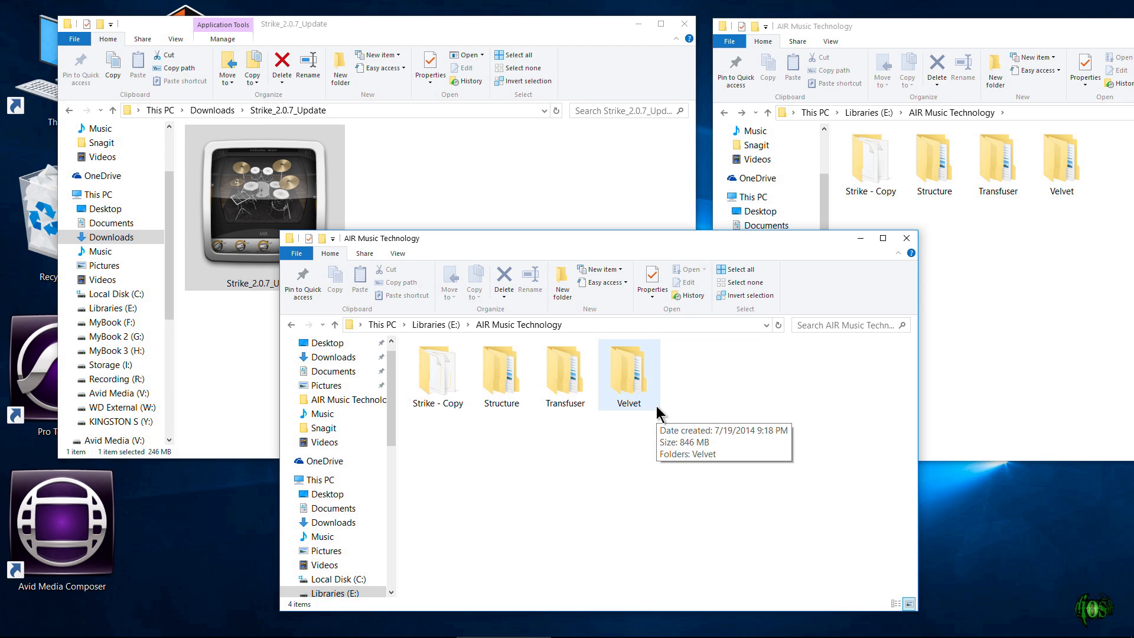